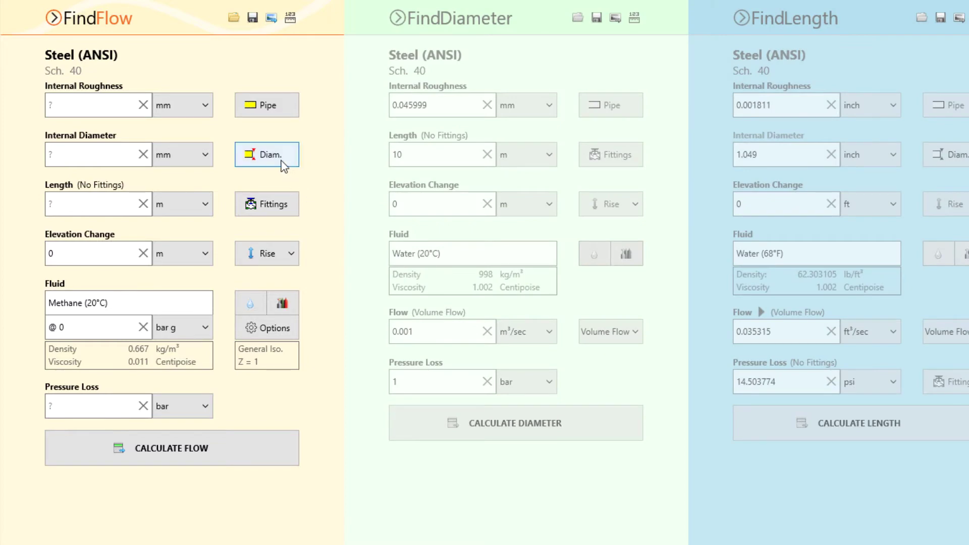
- Pick the 22 mm OD pipe (20.222 mm internal diameter) from the Copper Table X database
left_click(283, 163)
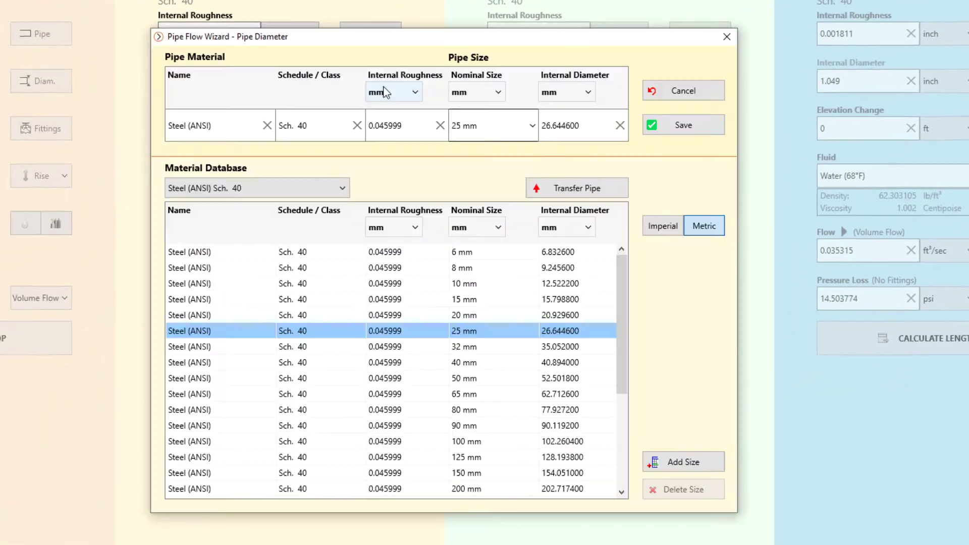
left_click(343, 187)
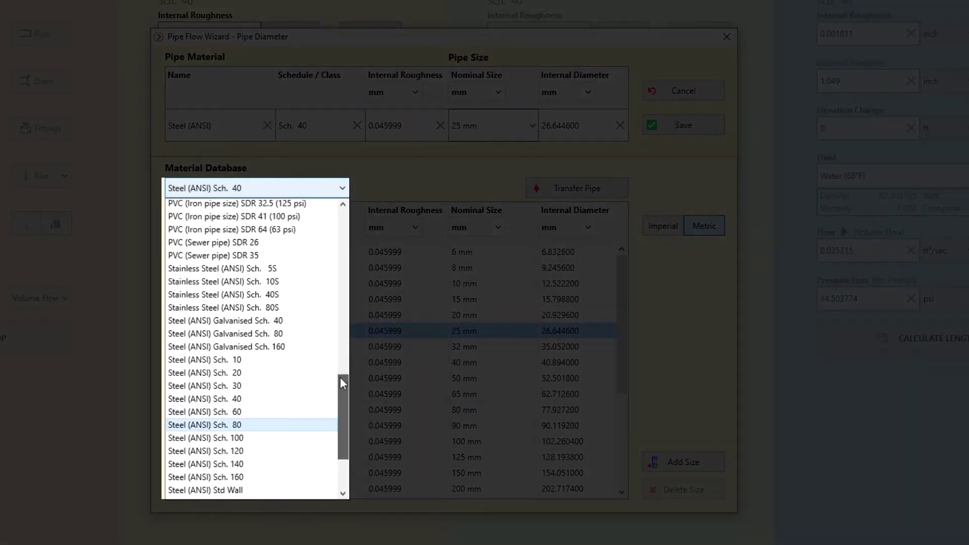
left_click_drag(342, 379, 343, 261)
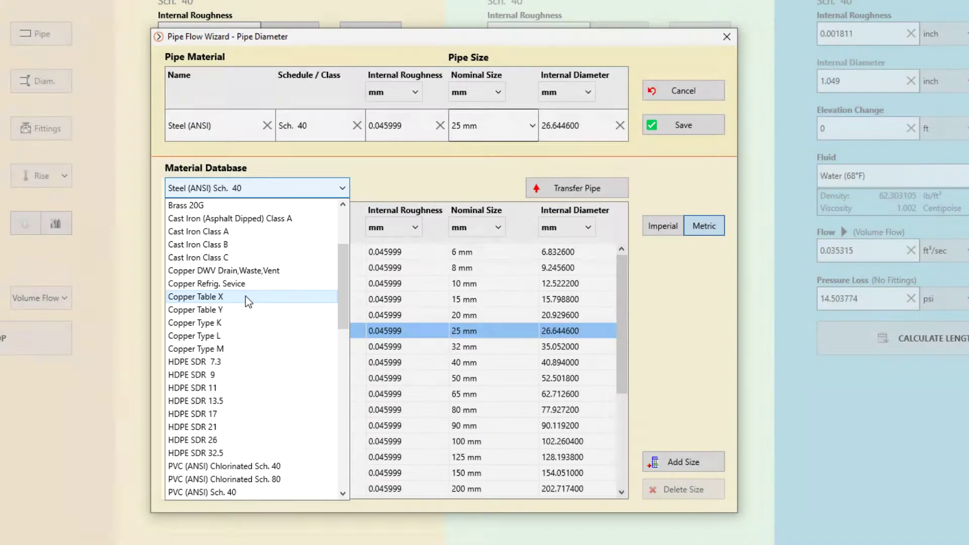
left_click(245, 299)
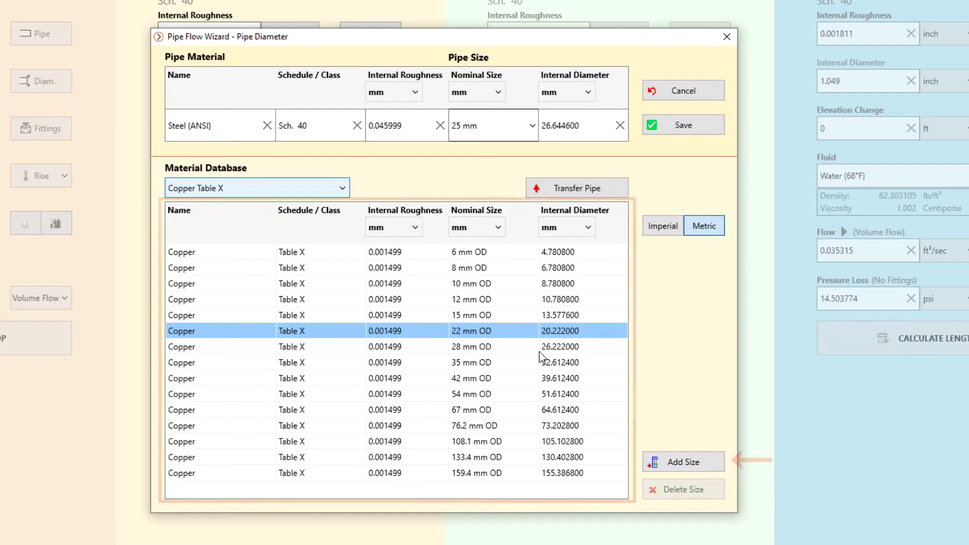
double_click(505, 328)
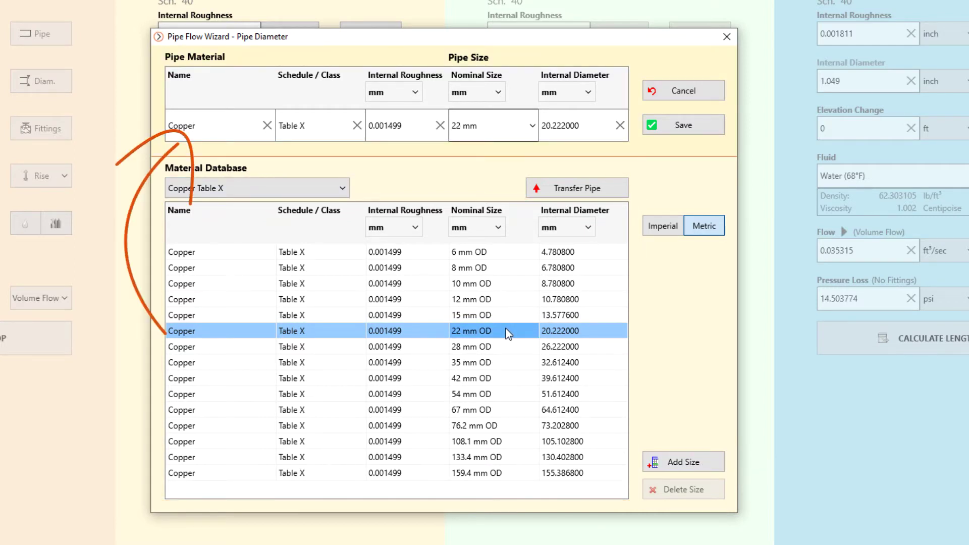
- Save the copper pipe, enter a 10 m pipe length and bring up its fittings list
left_click(686, 129)
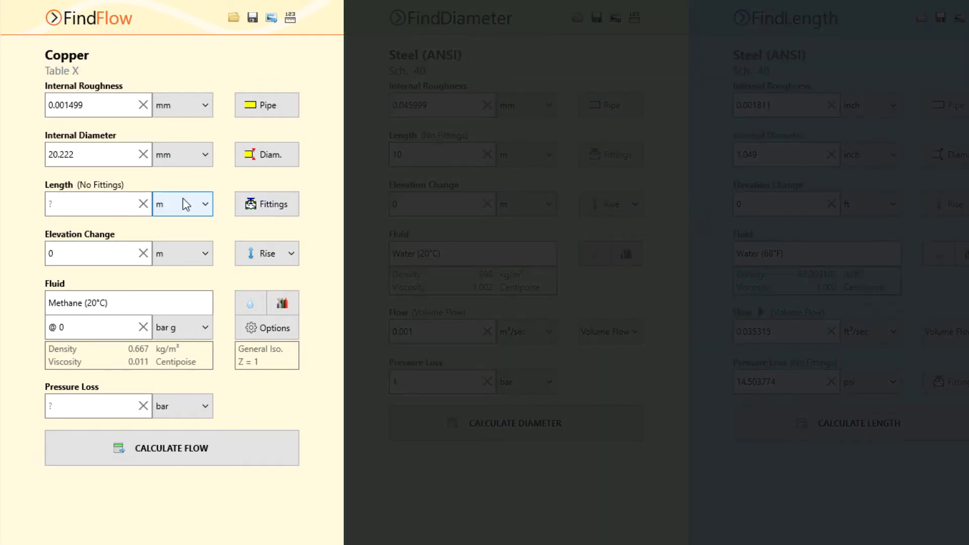
left_click(112, 202)
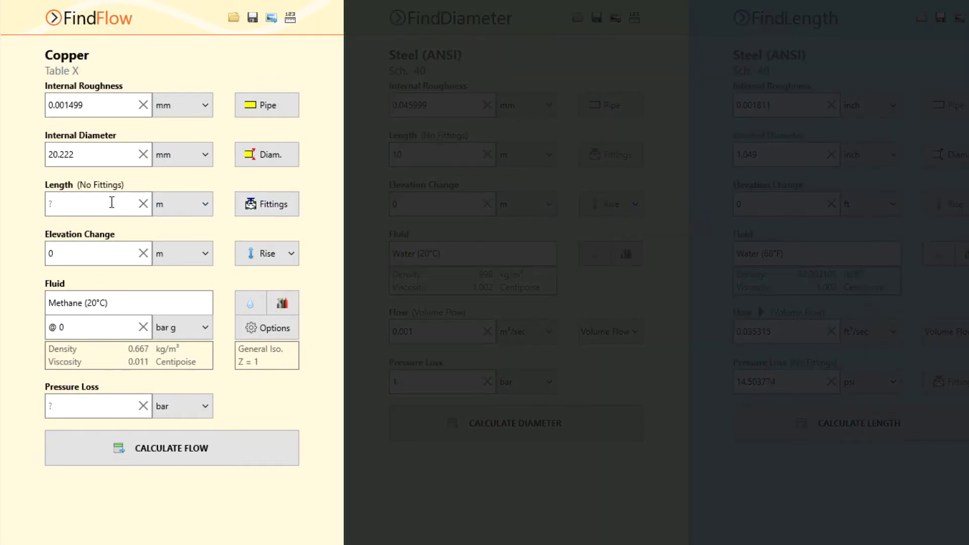
type("10")
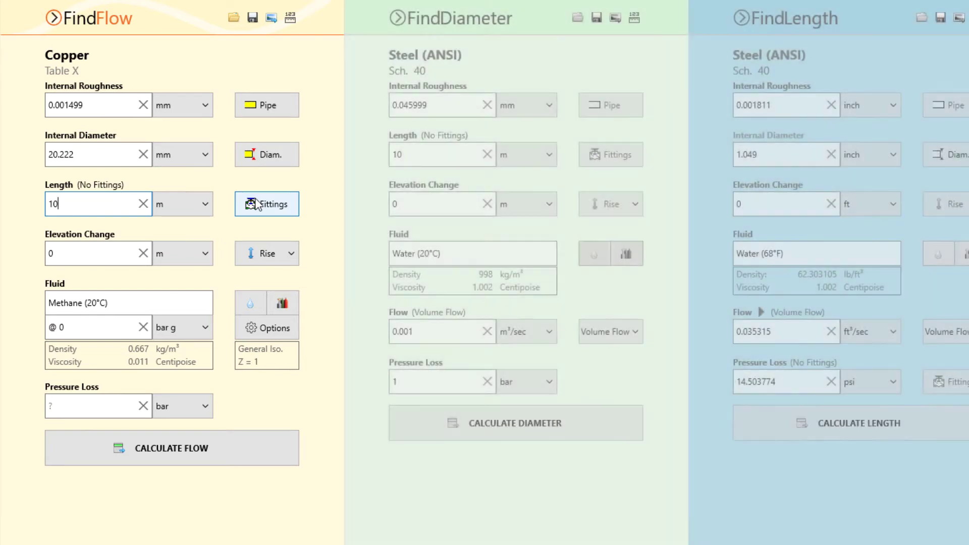
left_click(266, 204)
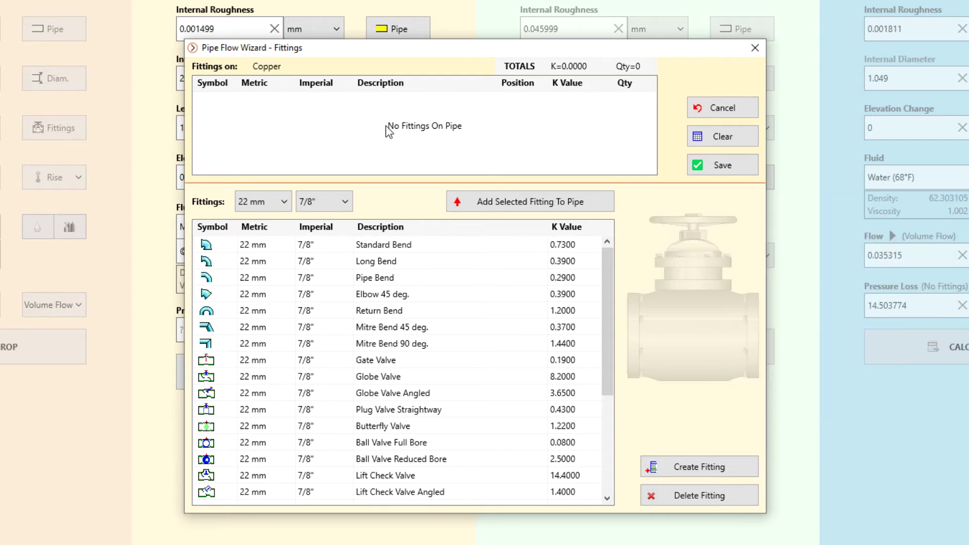
- Add the 22 mm Standard Bend with quantity 5 and save the fittings
double_click(371, 245)
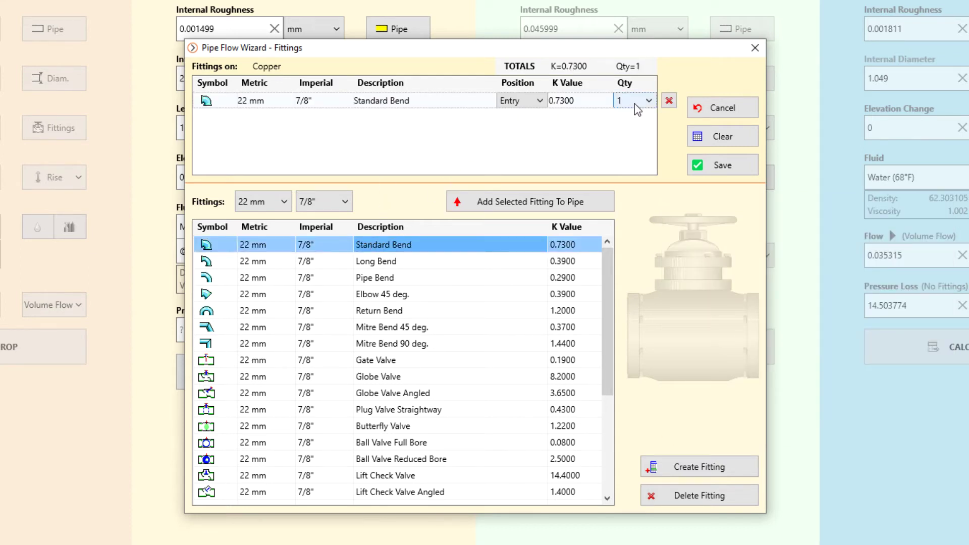
left_click(648, 101)
left_click(622, 170)
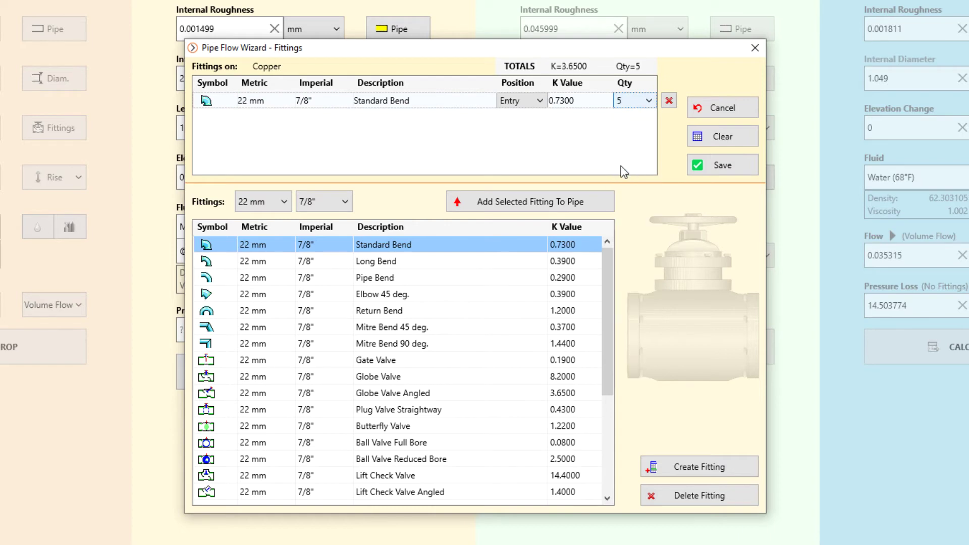
left_click(722, 165)
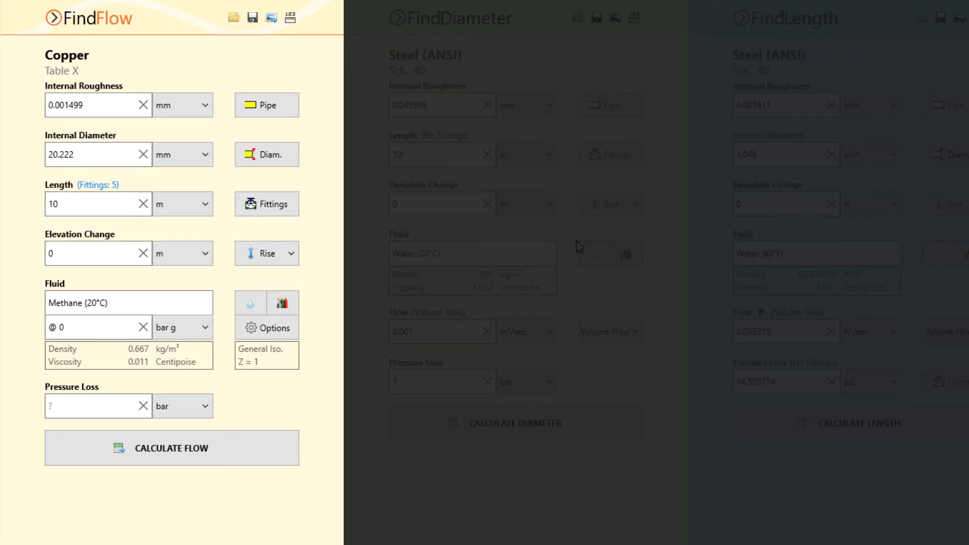
- Enter 0.02 bar g fluid pressure and 0.0015 bar pressure loss, then calculate the flow
double_click(82, 327)
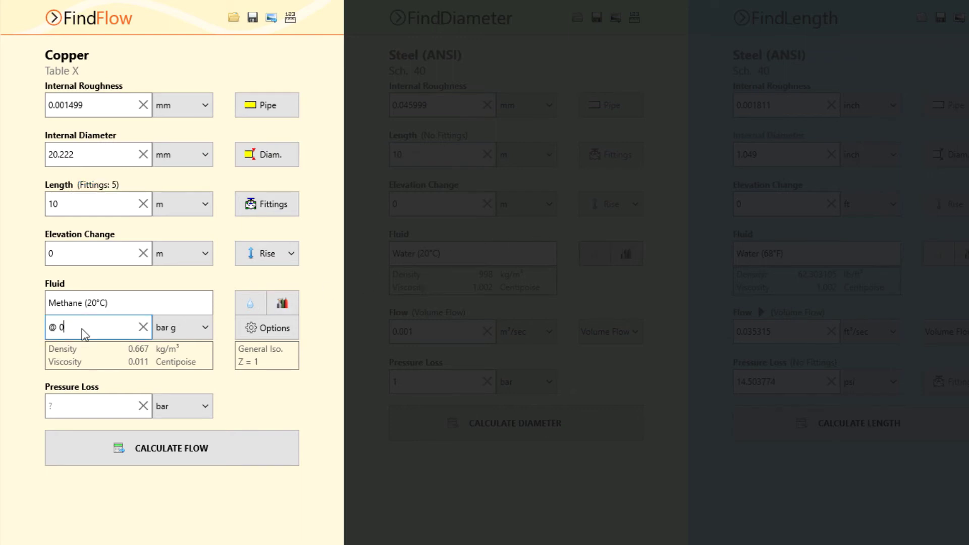
type("0.02")
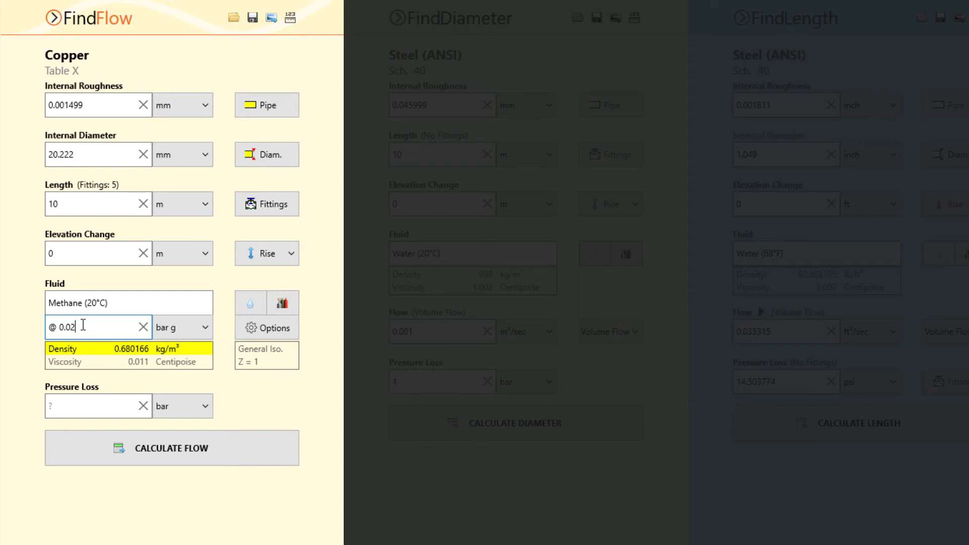
left_click(74, 407)
type("0.0015")
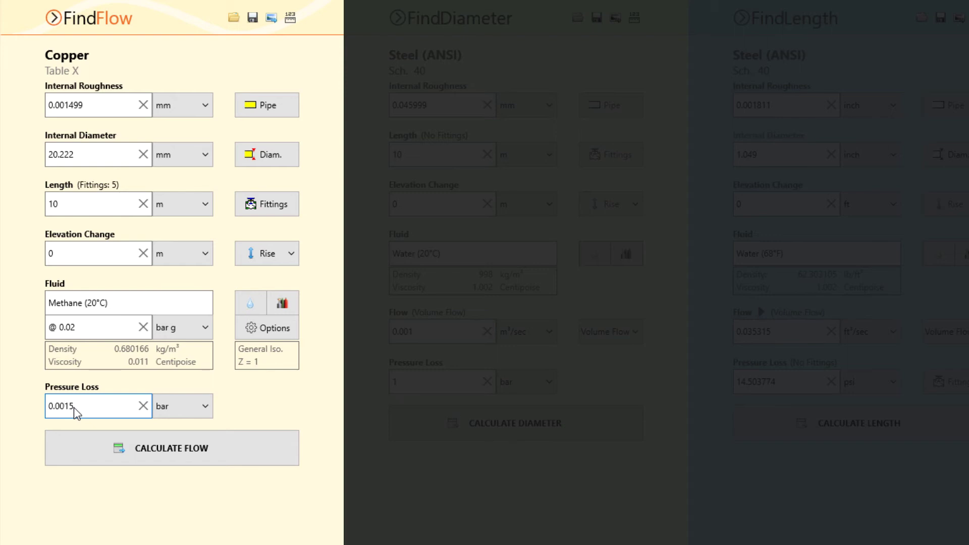
left_click(89, 452)
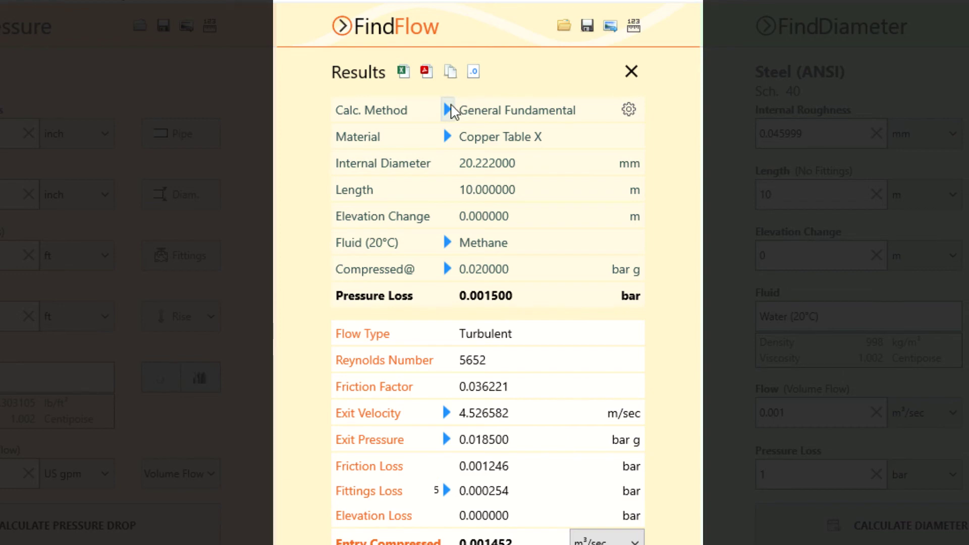
- Expand the Calc. Method, Material, Fluid and Compressed@ result sections
left_click(449, 110)
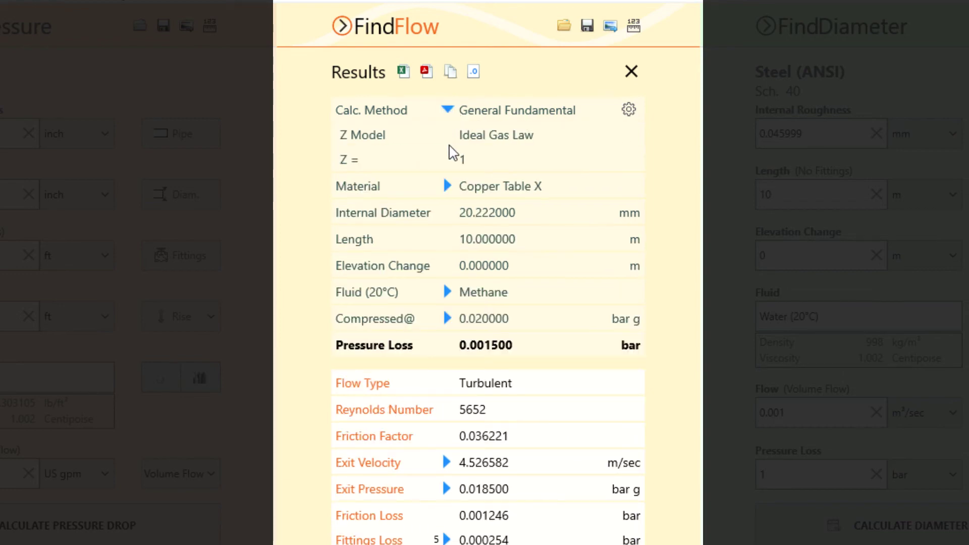
left_click(448, 186)
left_click(447, 367)
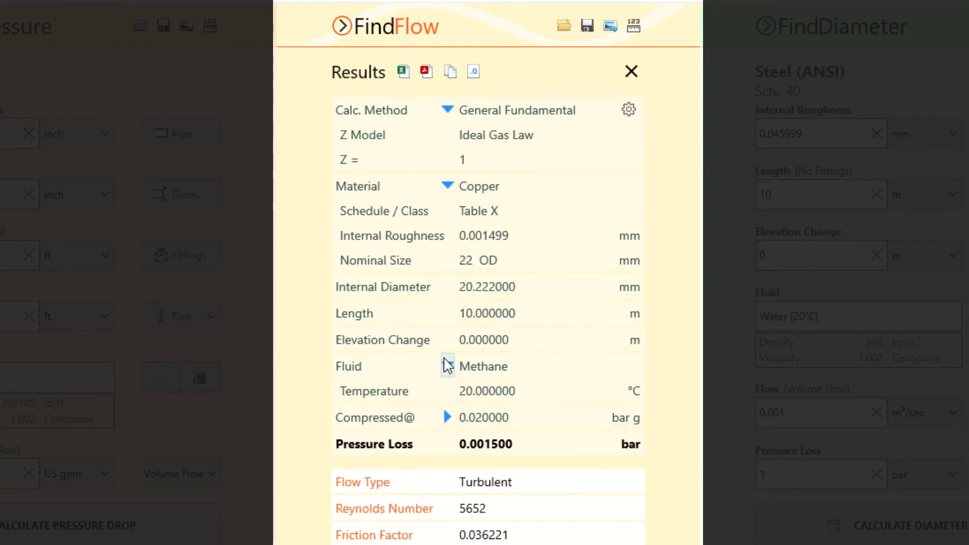
left_click(447, 417)
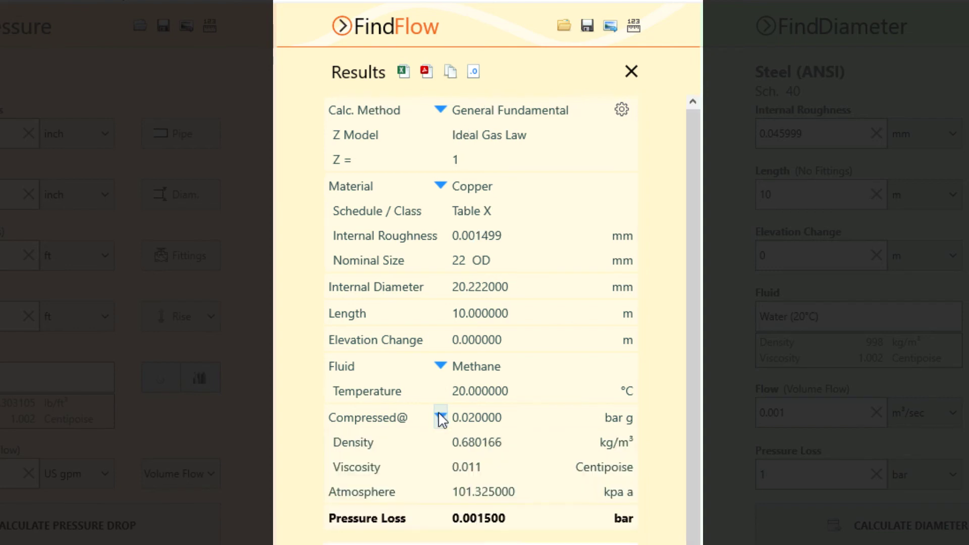
scroll(688, 406, "down", 4)
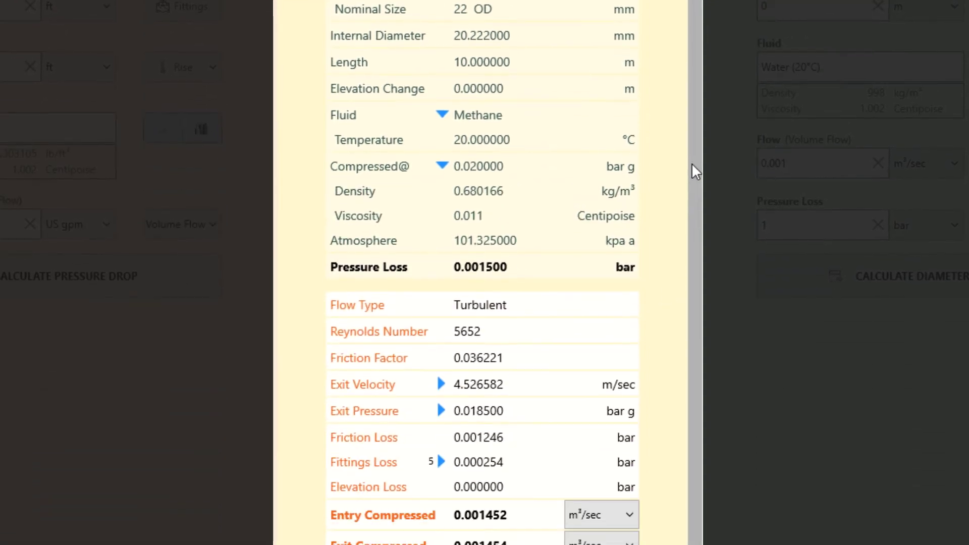
scroll(691, 162, "down", 2)
scroll(689, 75, "down", 1)
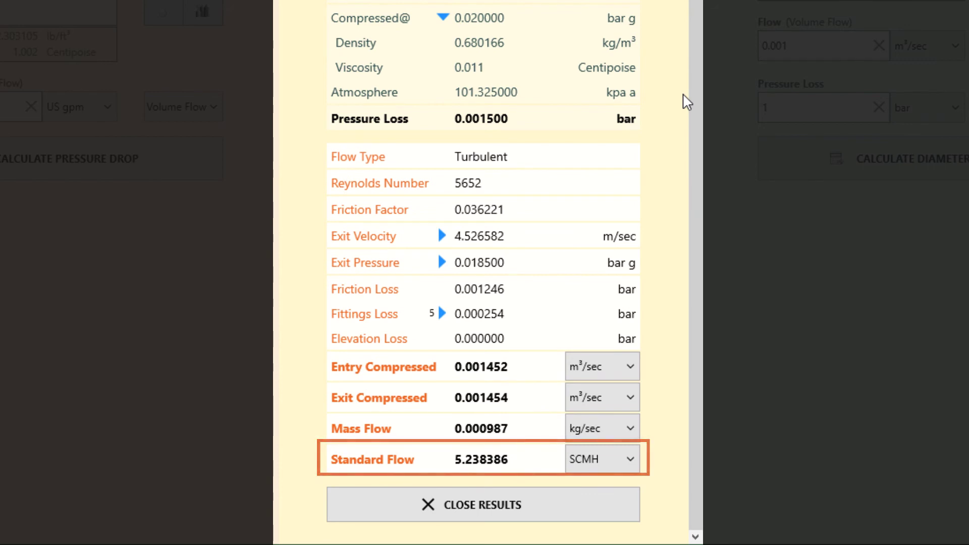
- Expand the Exit Velocity, Exit Pressure and Fittings Loss sections, showing total K 3.65
left_click(443, 237)
left_click(443, 313)
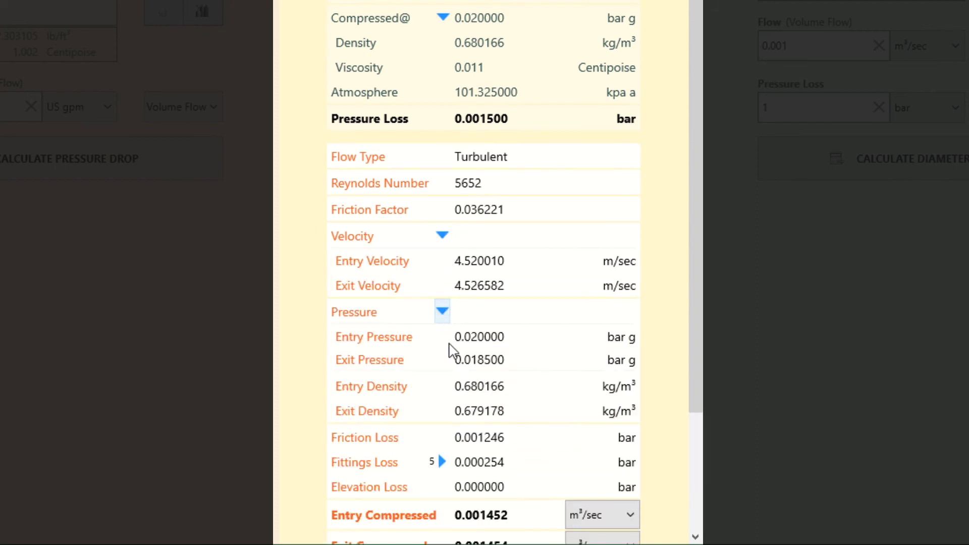
left_click(441, 462)
left_click_drag(694, 364, 694, 507)
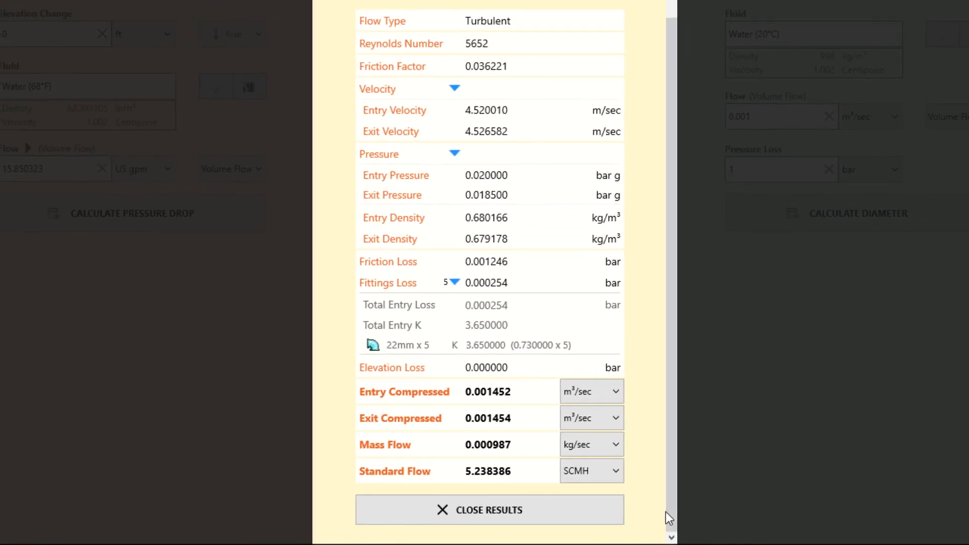